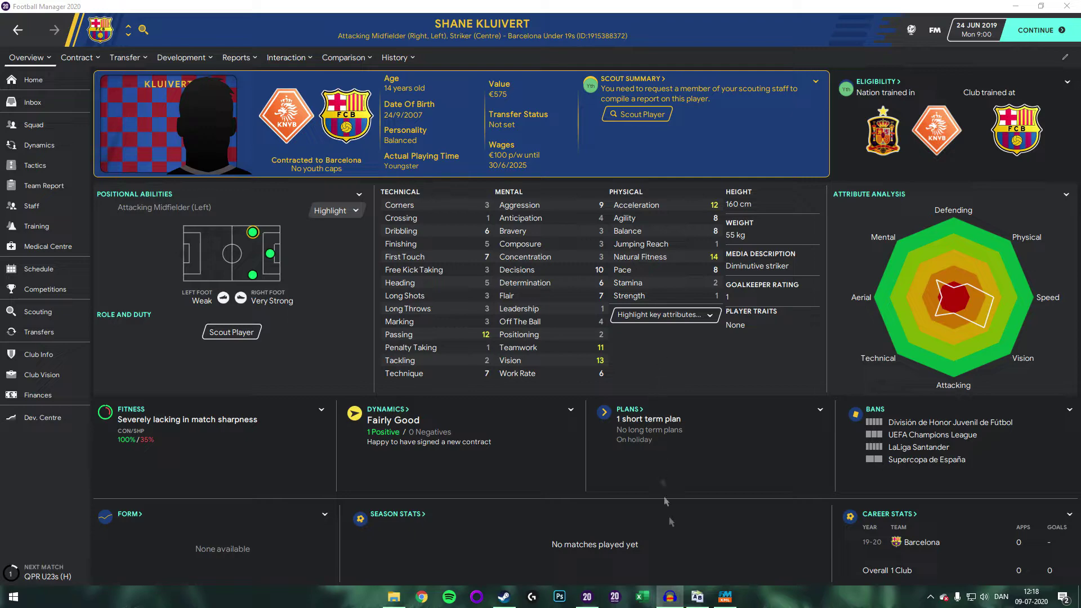
Bring up Bulk Rename Utility, then open the fmXML config.xml generator over it.
{"action": "left_click", "coordinate": [698, 596]}
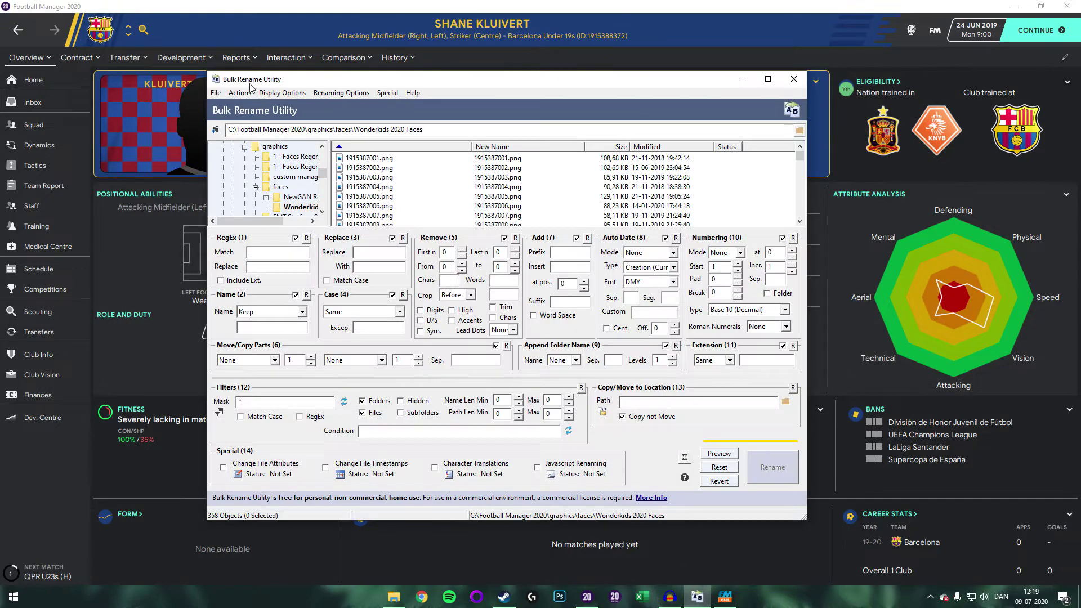
{"action": "left_click", "coordinate": [725, 596]}
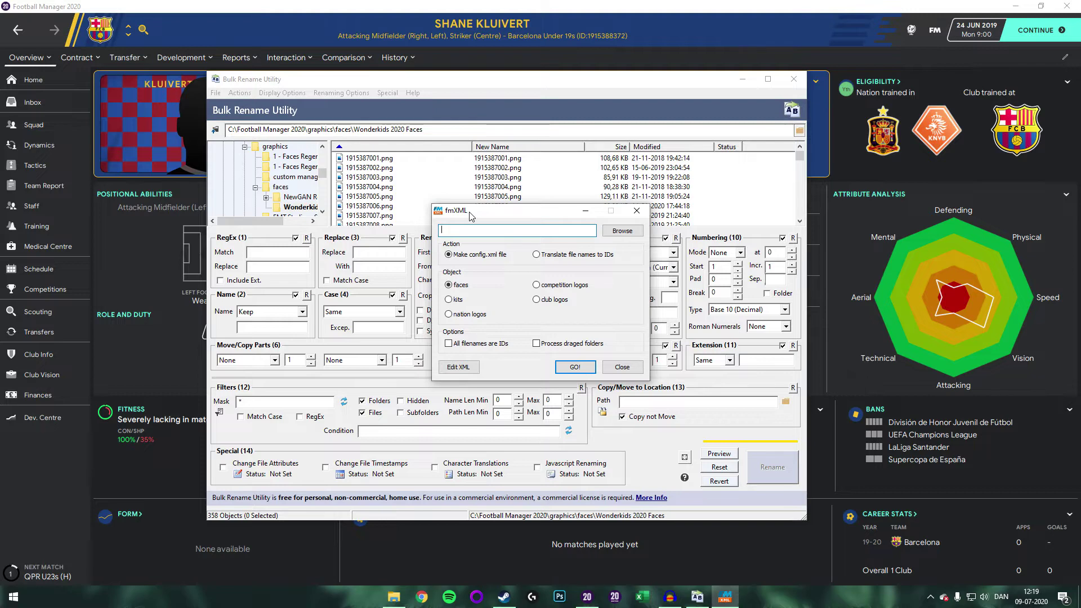
{"action": "left_click", "coordinate": [651, 25]}
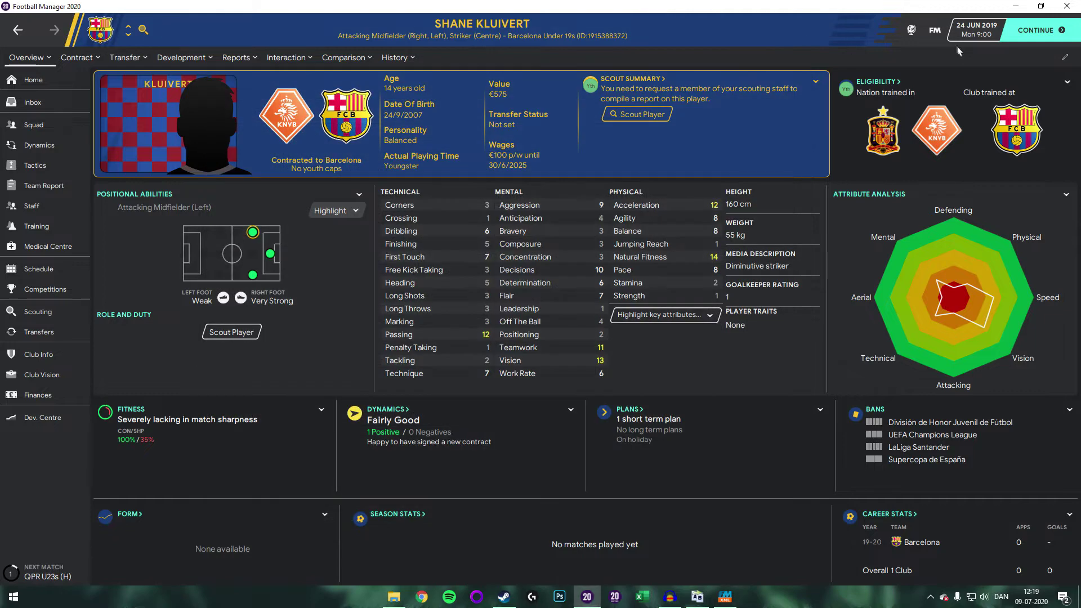
{"action": "left_click", "coordinate": [934, 33]}
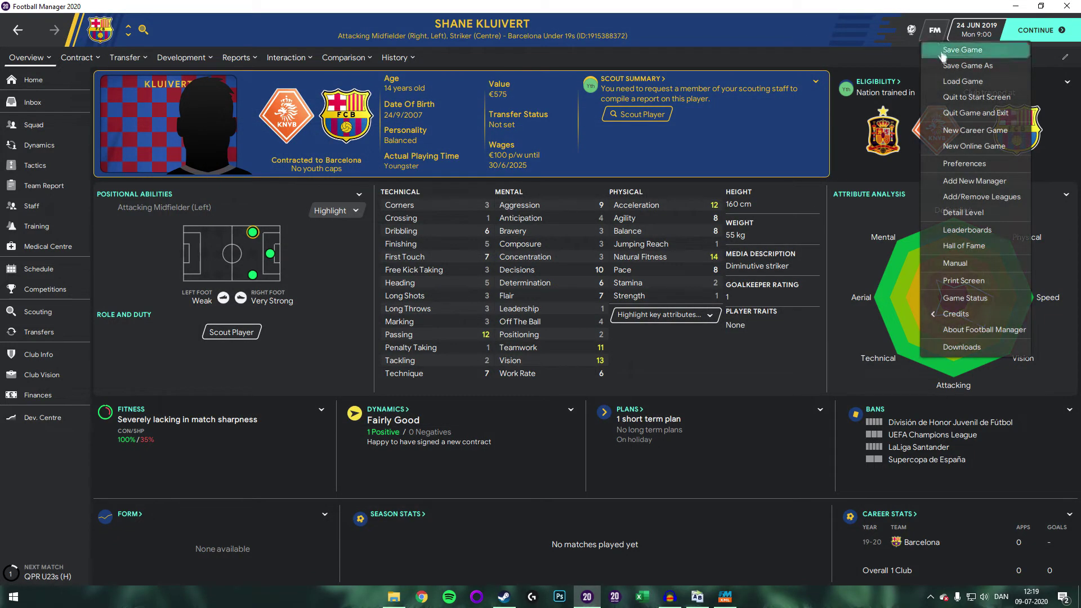
{"action": "left_click", "coordinate": [965, 164]}
{"action": "scroll", "coordinate": [528, 316], "scroll_direction": "down", "scroll_amount": 2}
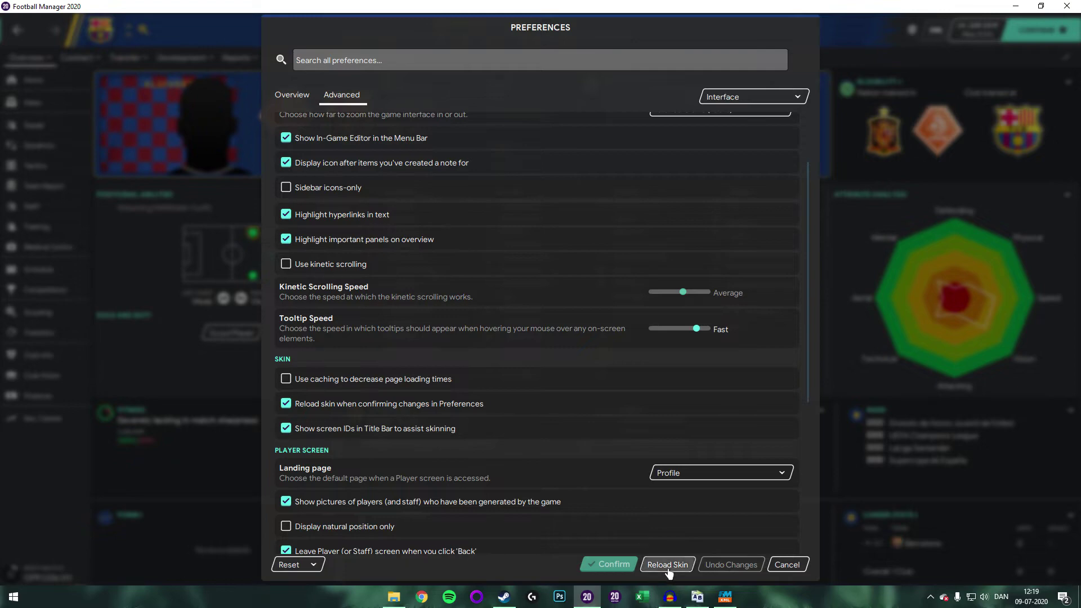
{"action": "left_click", "coordinate": [780, 565]}
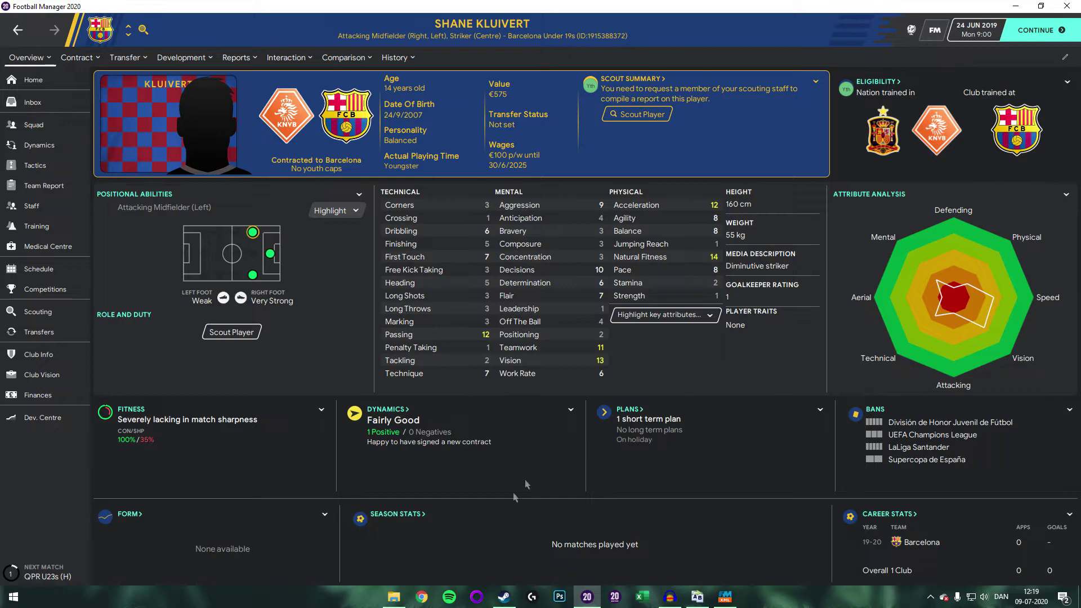
Open the Wonderkids 2020 Faces folder under graphics\faces, then return to Bulk Rename Utility.
{"action": "left_click", "coordinate": [394, 597]}
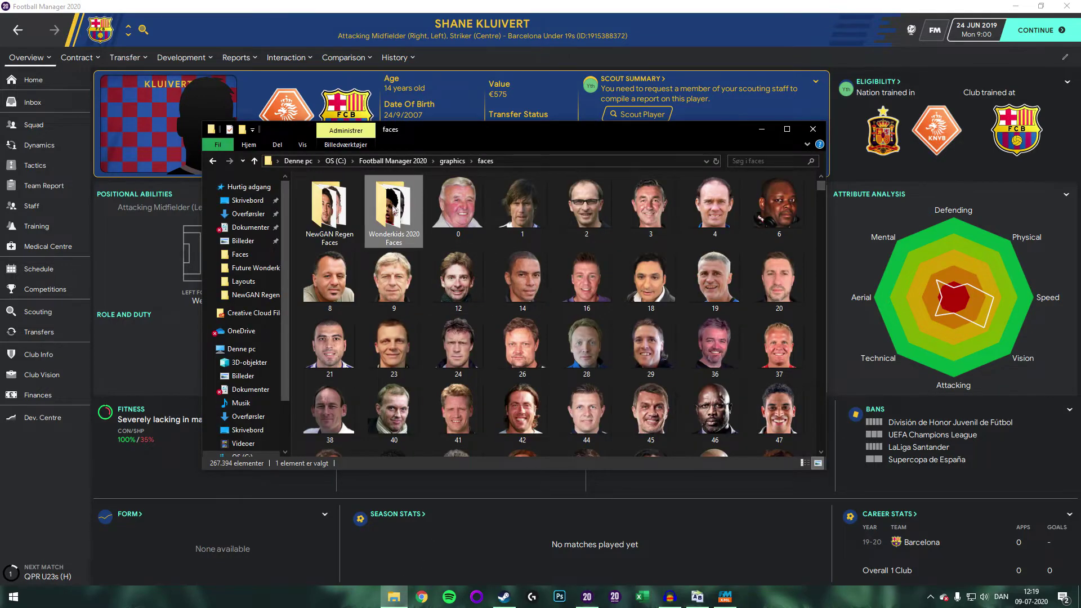
{"action": "double_click", "coordinate": [397, 216]}
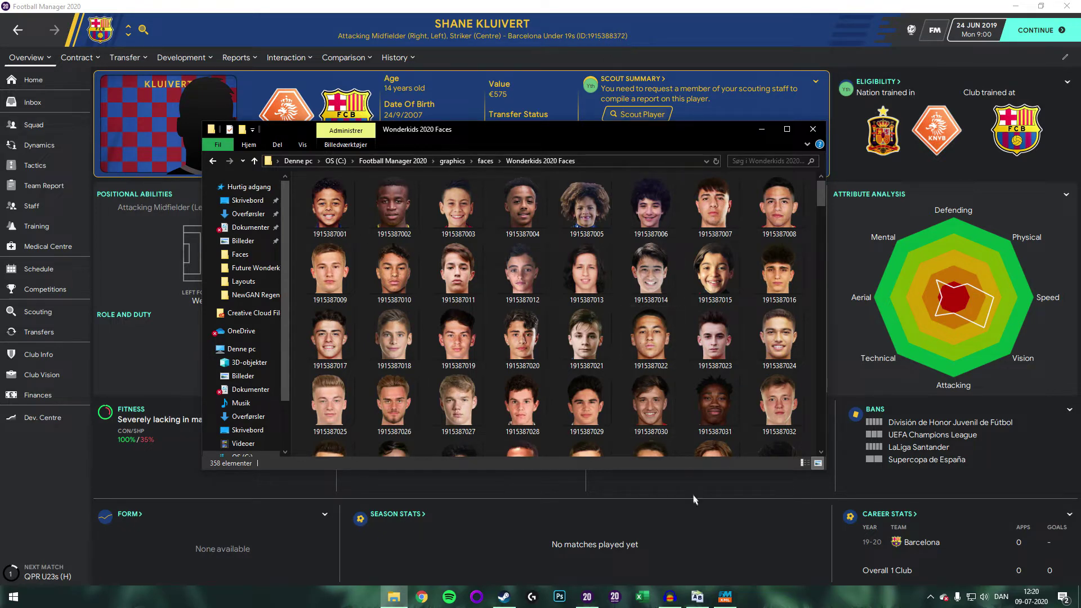
{"action": "left_click", "coordinate": [697, 597]}
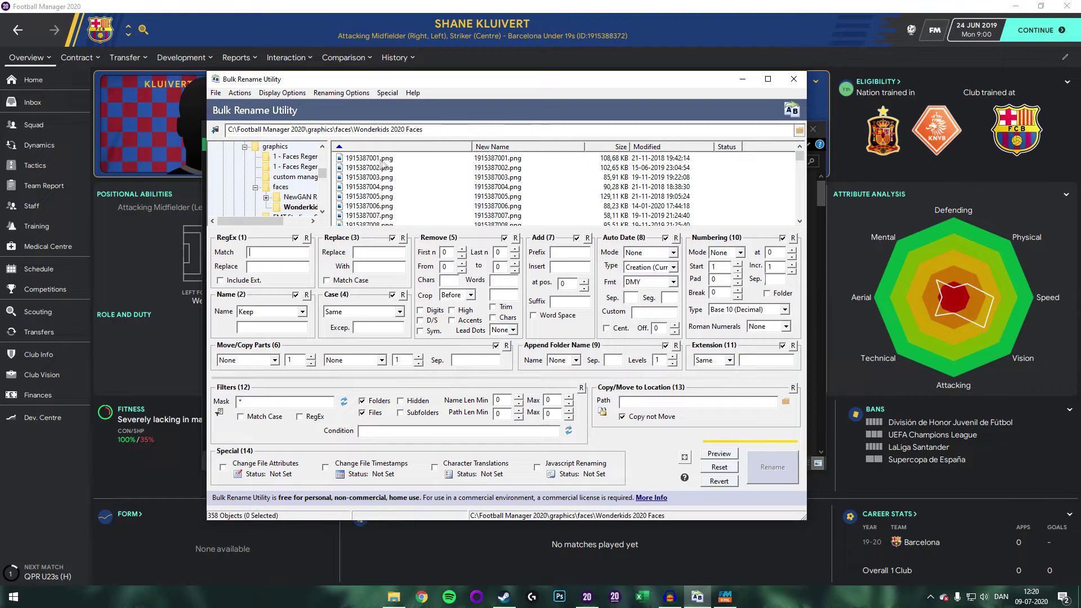
Turn off the RegEx, Name, Replace, Case, Add and Auto Date rules; remove the first 50 characters.
{"action": "left_click", "coordinate": [295, 238]}
{"action": "left_click", "coordinate": [295, 294]}
{"action": "left_click", "coordinate": [393, 238]}
{"action": "left_click", "coordinate": [393, 295]}
{"action": "type", "text": "50"}
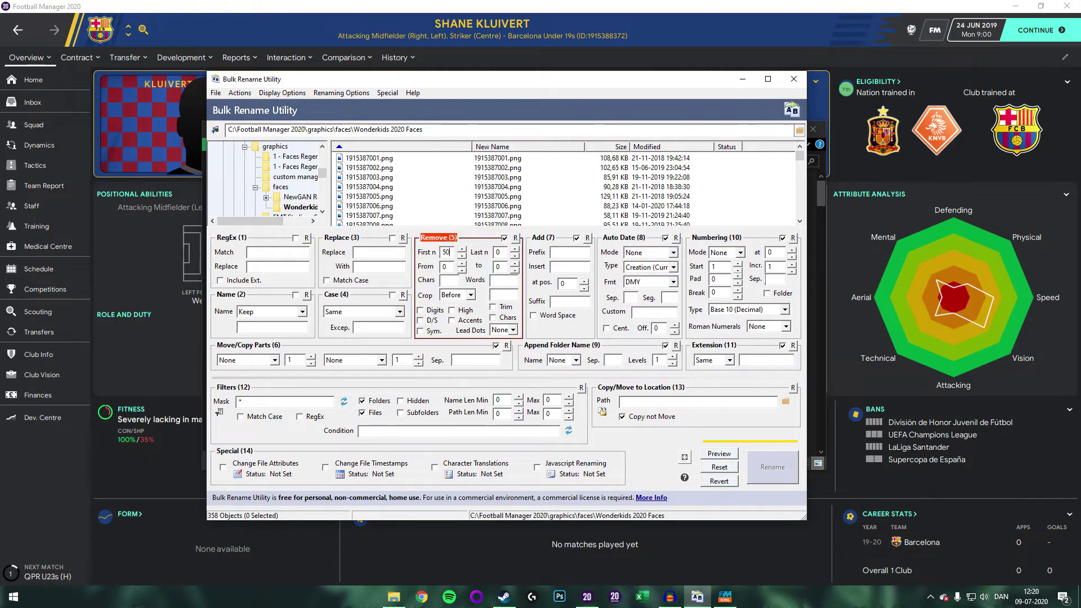
{"action": "left_click", "coordinate": [388, 160]}
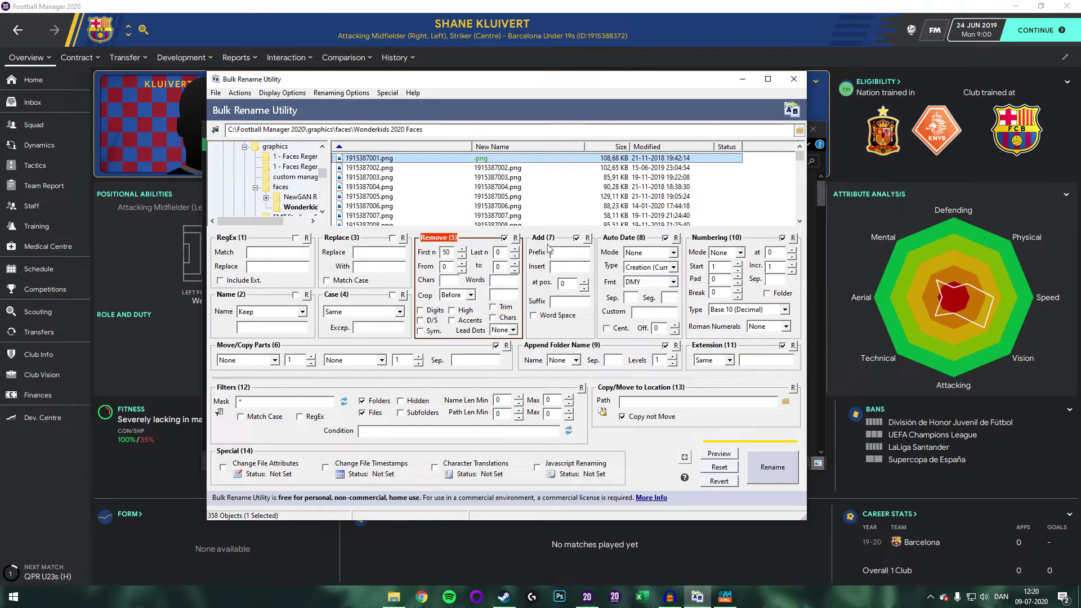
{"action": "left_click", "coordinate": [576, 238]}
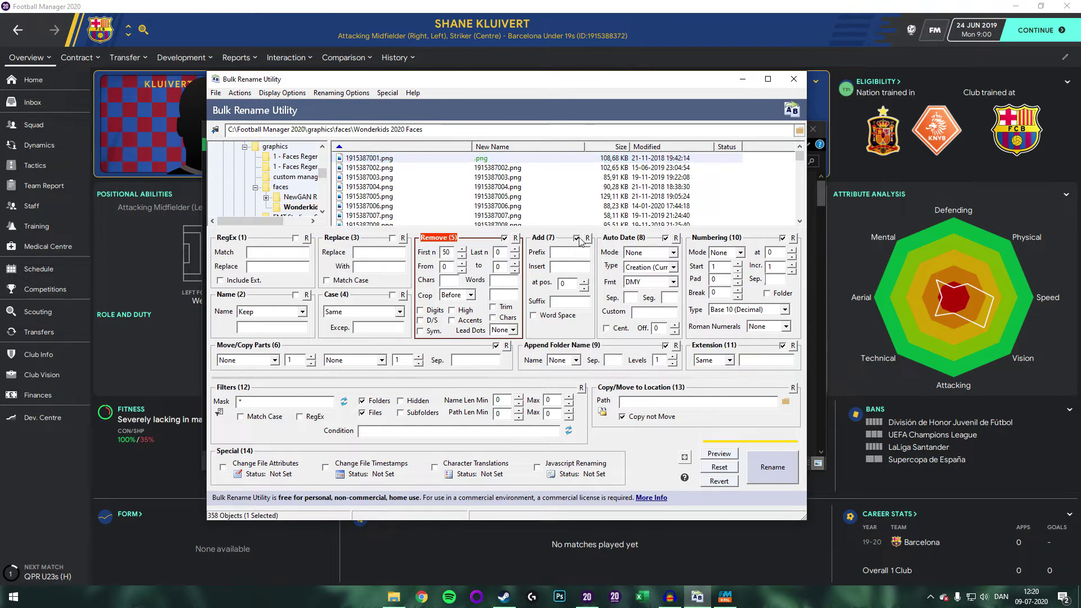
{"action": "left_click", "coordinate": [666, 239]}
{"action": "left_click", "coordinate": [740, 254]}
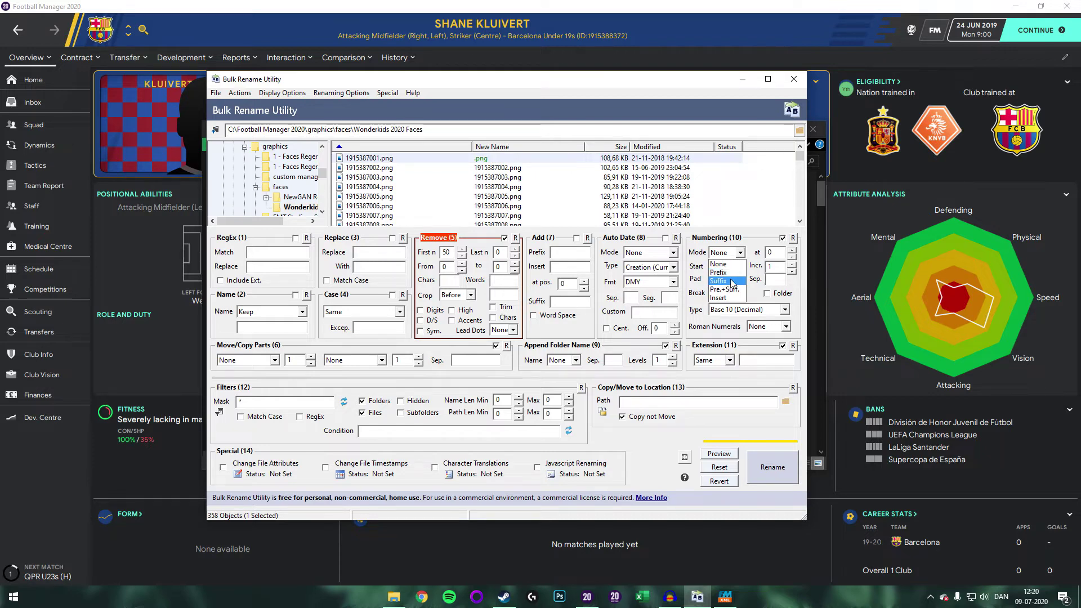
{"action": "left_click", "coordinate": [726, 273]}
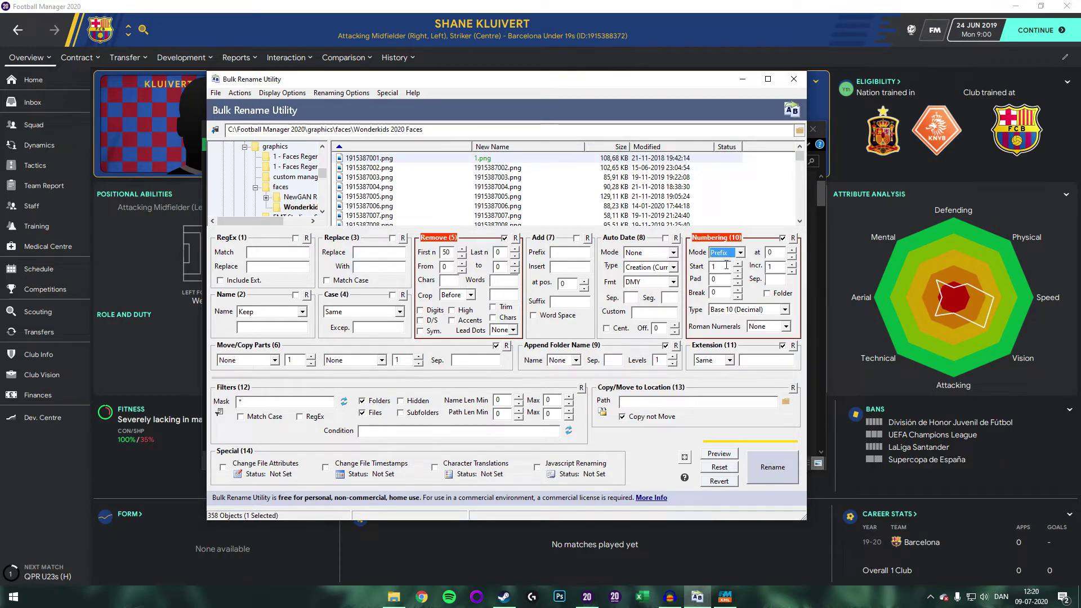
{"action": "left_click", "coordinate": [721, 267]}
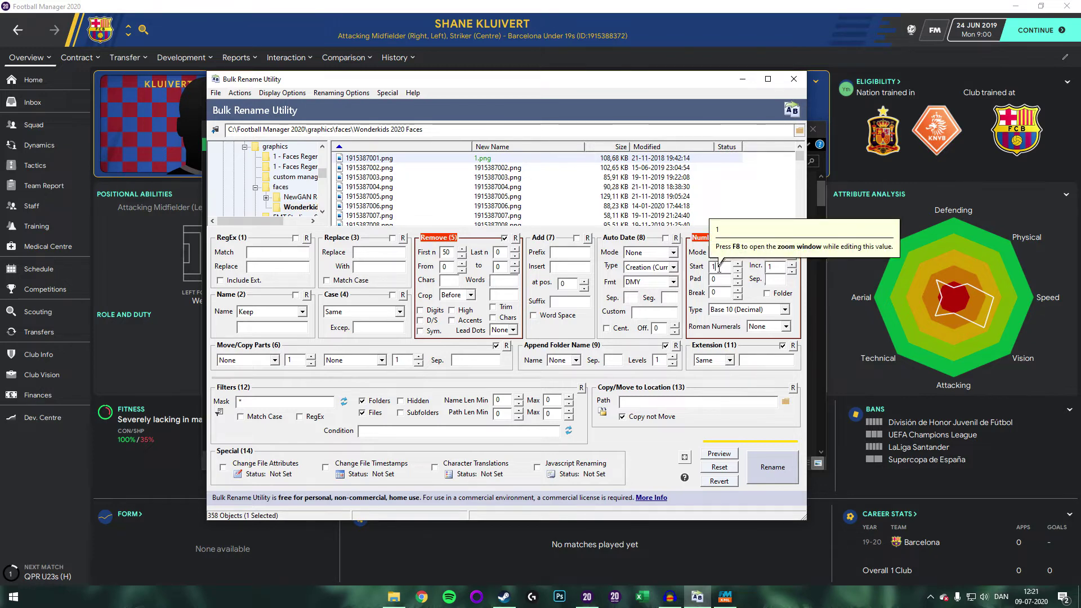
{"action": "left_click", "coordinate": [631, 44]}
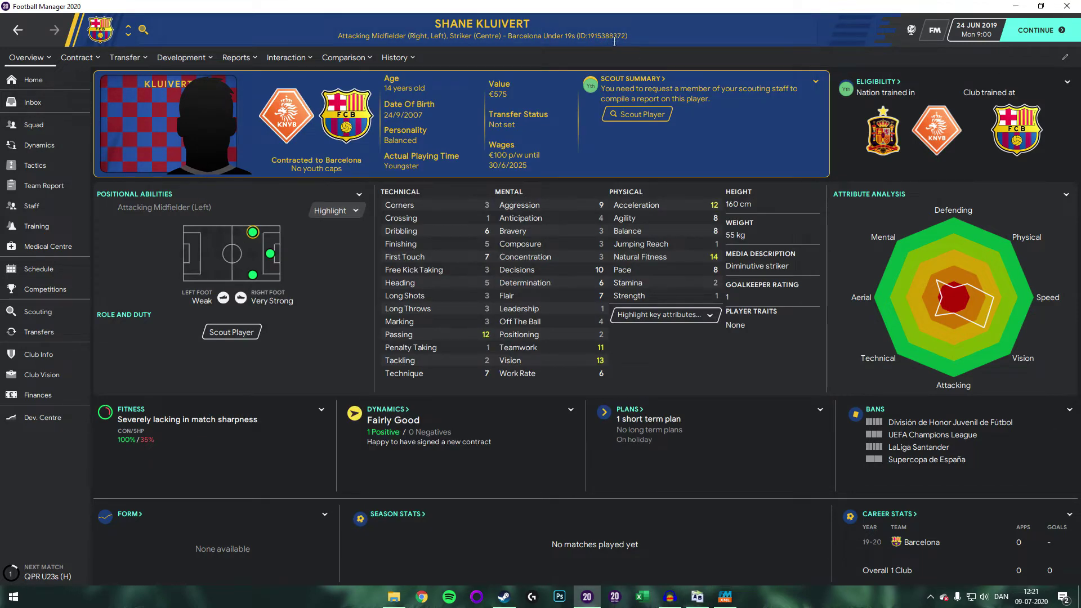
{"action": "left_click", "coordinate": [697, 597]}
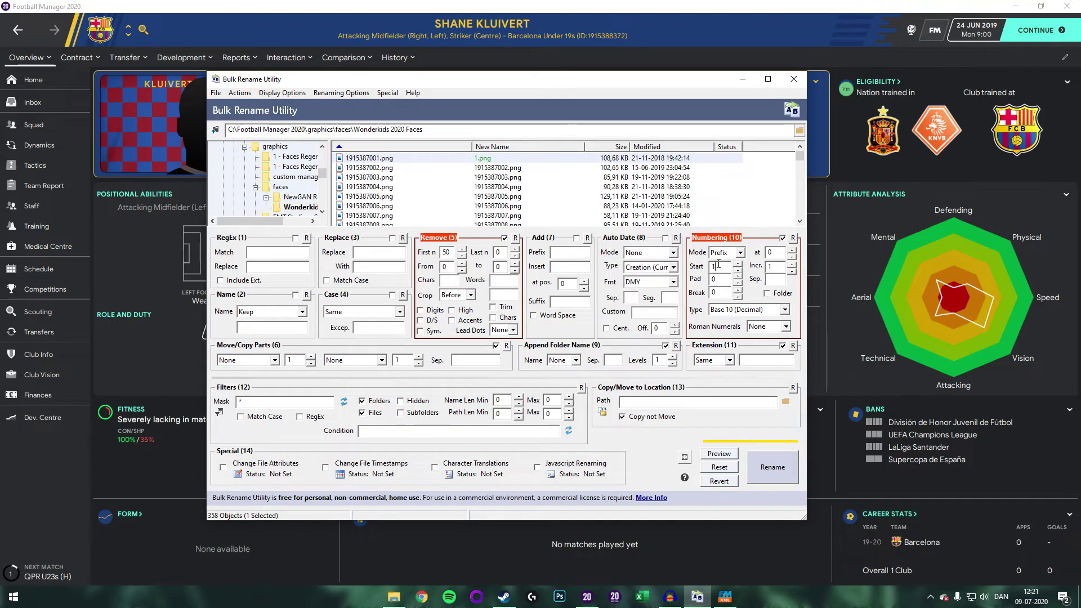
{"action": "type", "text": "915"}
{"action": "type", "text": "38"}
{"action": "type", "text": "8372"}
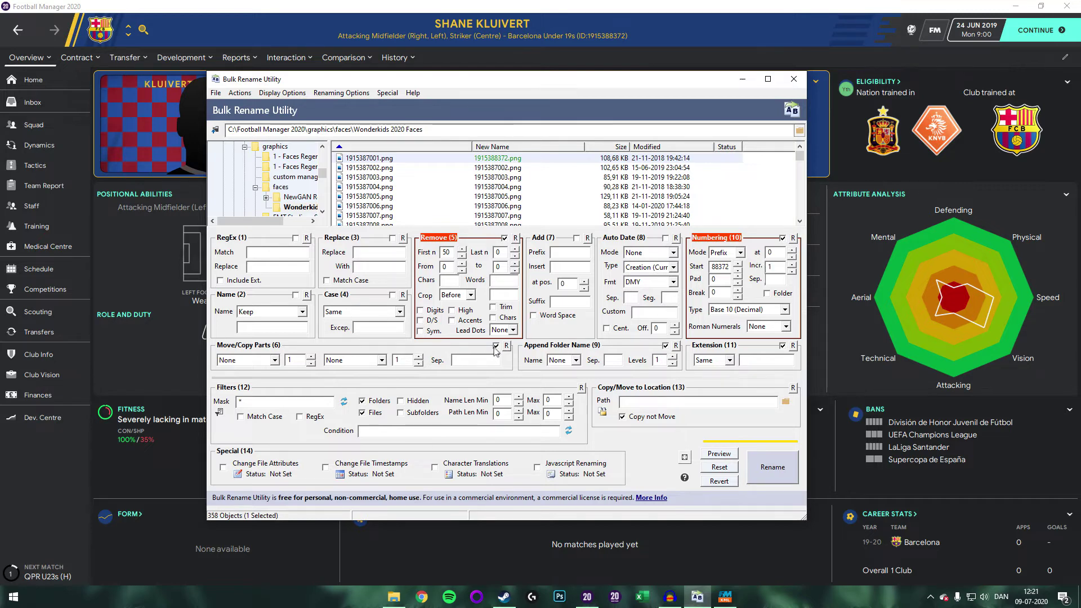
Disable the Append Folder Name and Extension rules and select all the face files.
{"action": "left_click", "coordinate": [666, 345]}
{"action": "left_click", "coordinate": [782, 345]}
{"action": "left_click", "coordinate": [432, 159]}
{"action": "left_click_drag", "start_coordinate": [800, 159], "coordinate": [800, 213]}
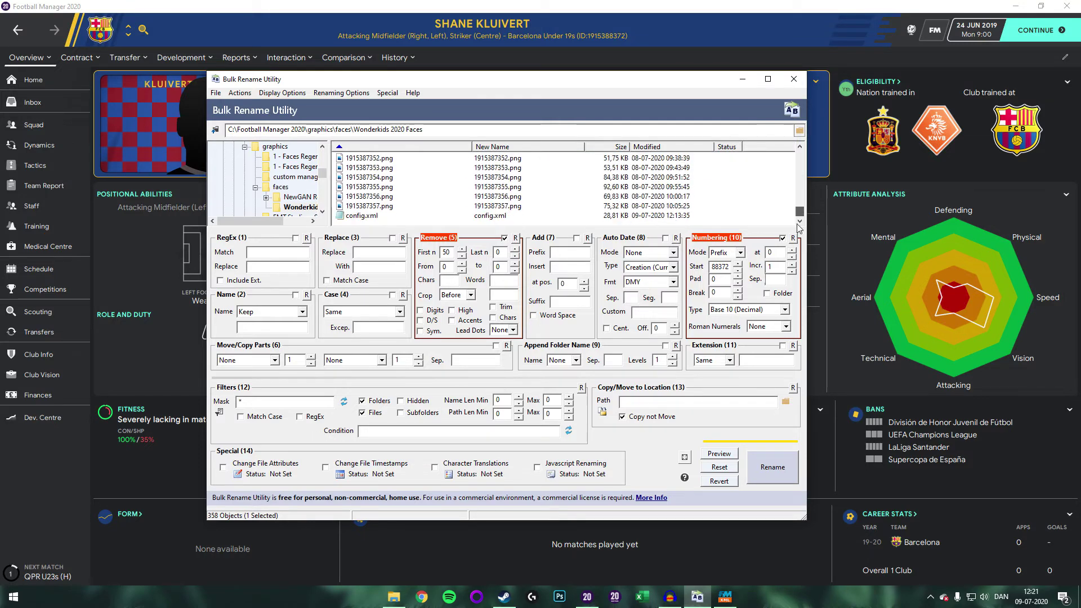
{"action": "left_click", "coordinate": [388, 206], "text": "shift"}
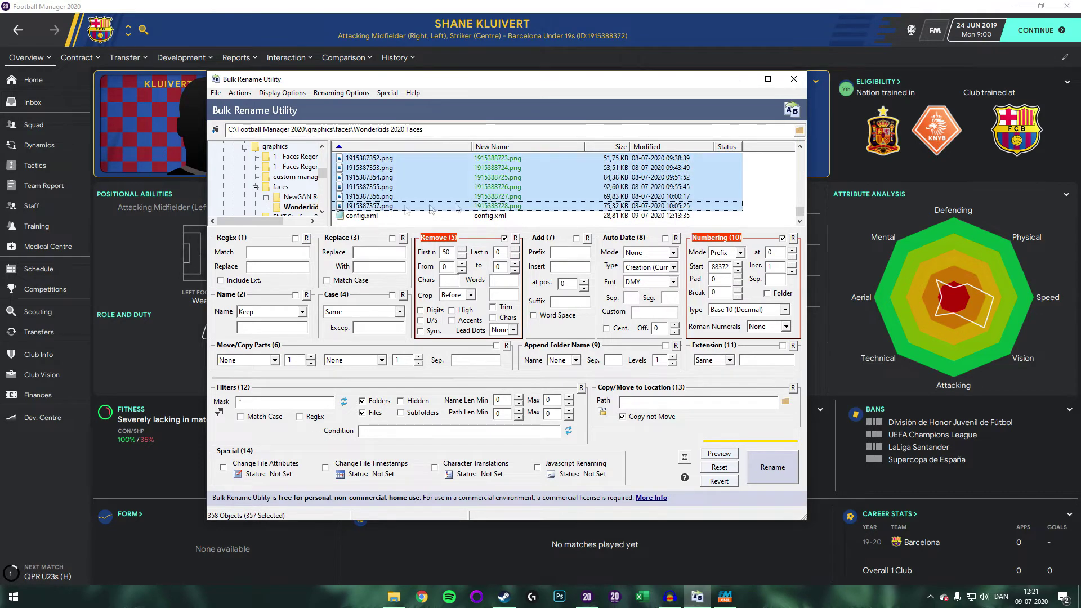
Rename the 357 selected faces, then minimize Bulk Rename Utility to show the faces folder.
{"action": "left_click", "coordinate": [770, 468]}
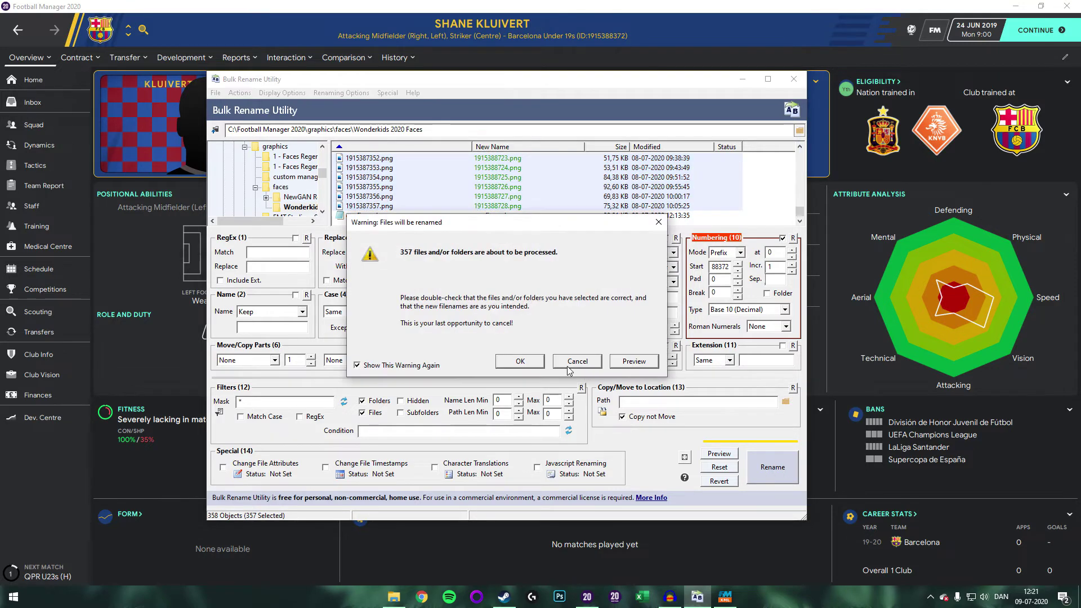
{"action": "left_click", "coordinate": [570, 362]}
{"action": "left_click", "coordinate": [570, 362]}
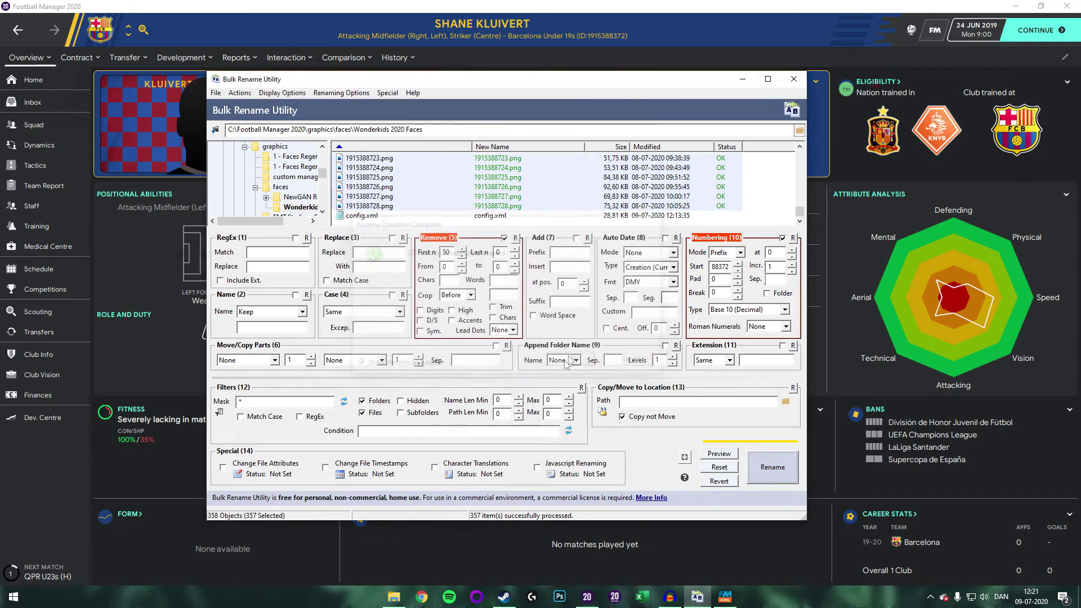
{"action": "left_click", "coordinate": [743, 83]}
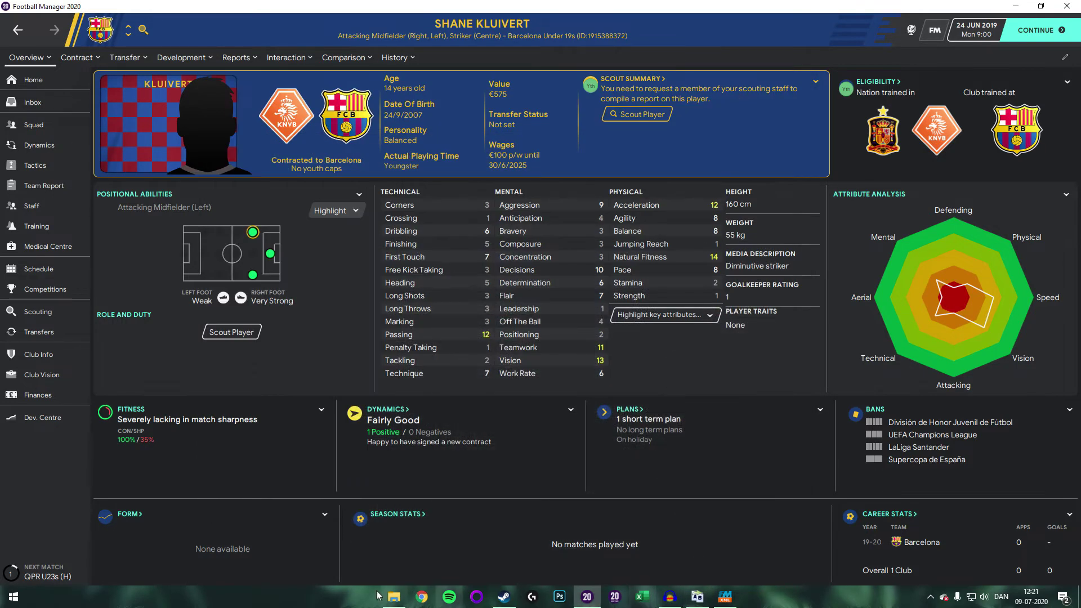
{"action": "left_click", "coordinate": [405, 594]}
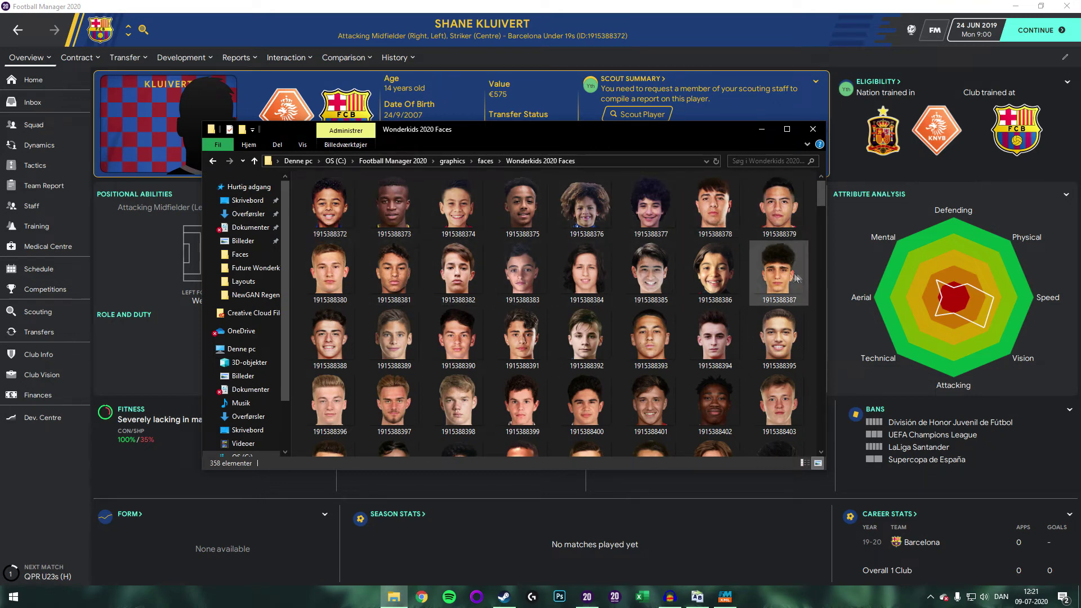
In fmXML, set the Wonderkids 2020 Faces folder as the folder to process.
{"action": "left_click", "coordinate": [725, 596]}
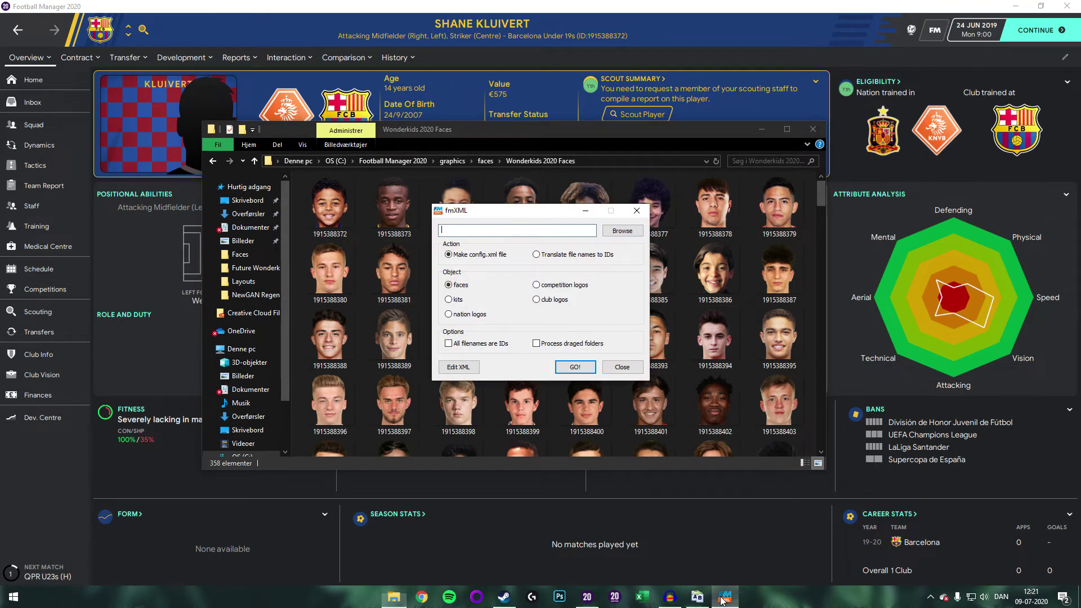
{"action": "left_click", "coordinate": [622, 231]}
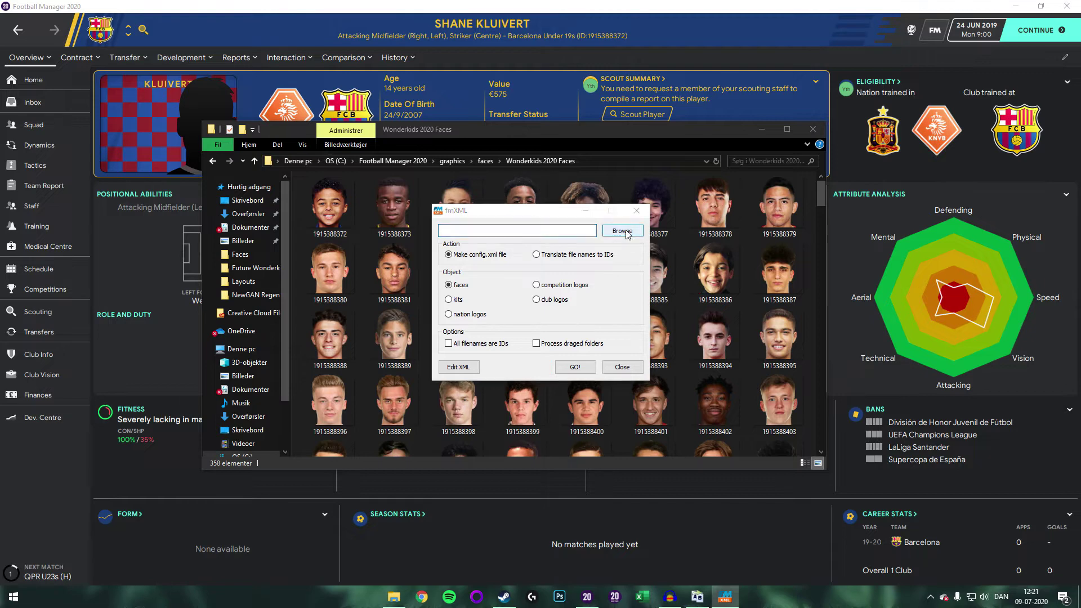
{"action": "left_click", "coordinate": [622, 206]}
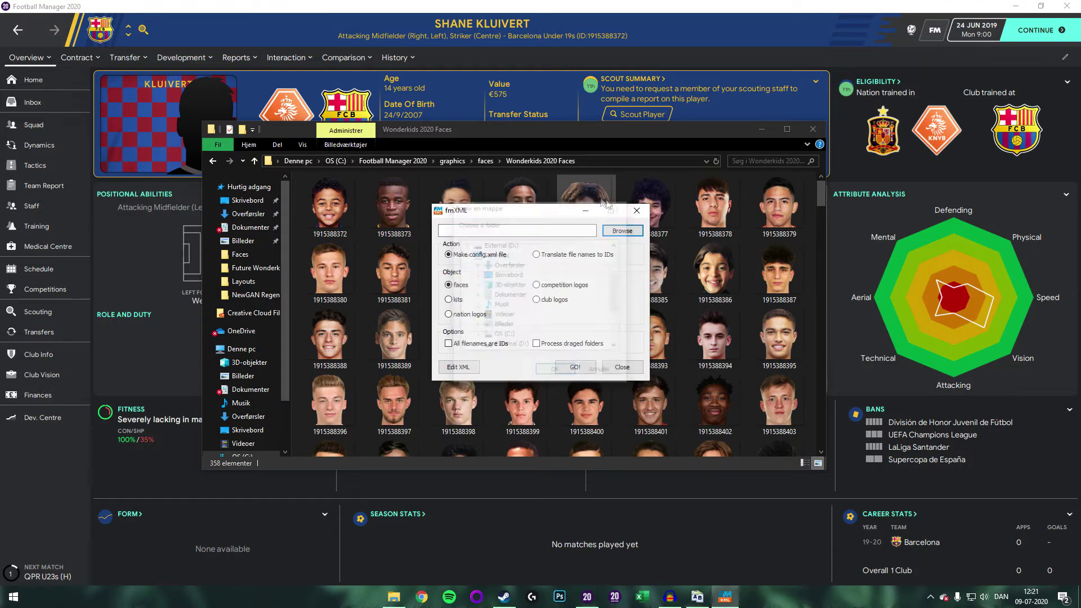
{"action": "left_click", "coordinate": [485, 161]}
{"action": "key", "text": "alt+Tab"}
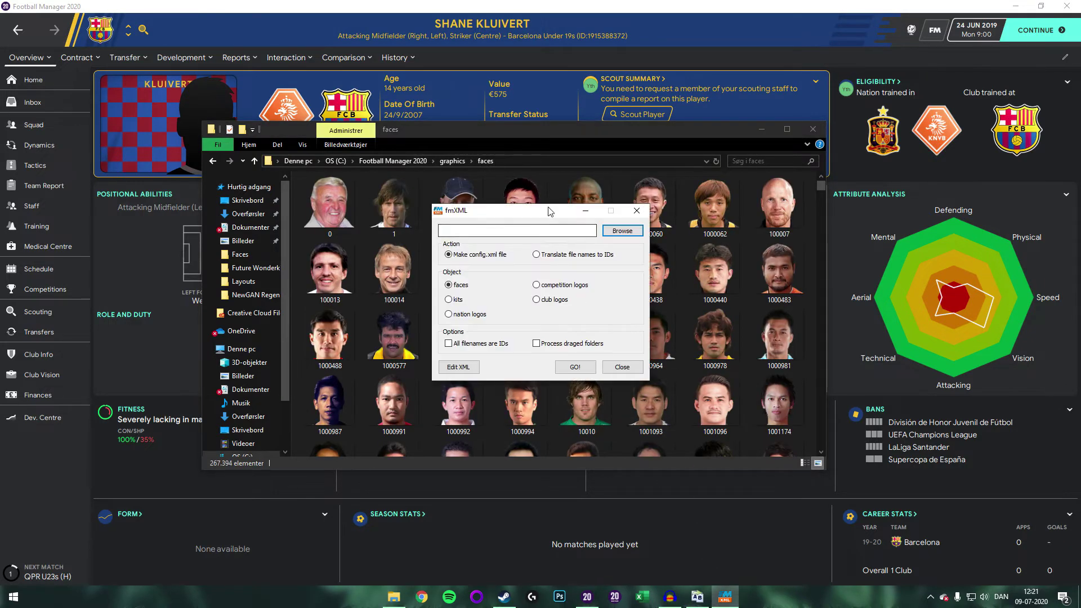
{"action": "left_click_drag", "start_coordinate": [394, 208], "coordinate": [507, 231]}
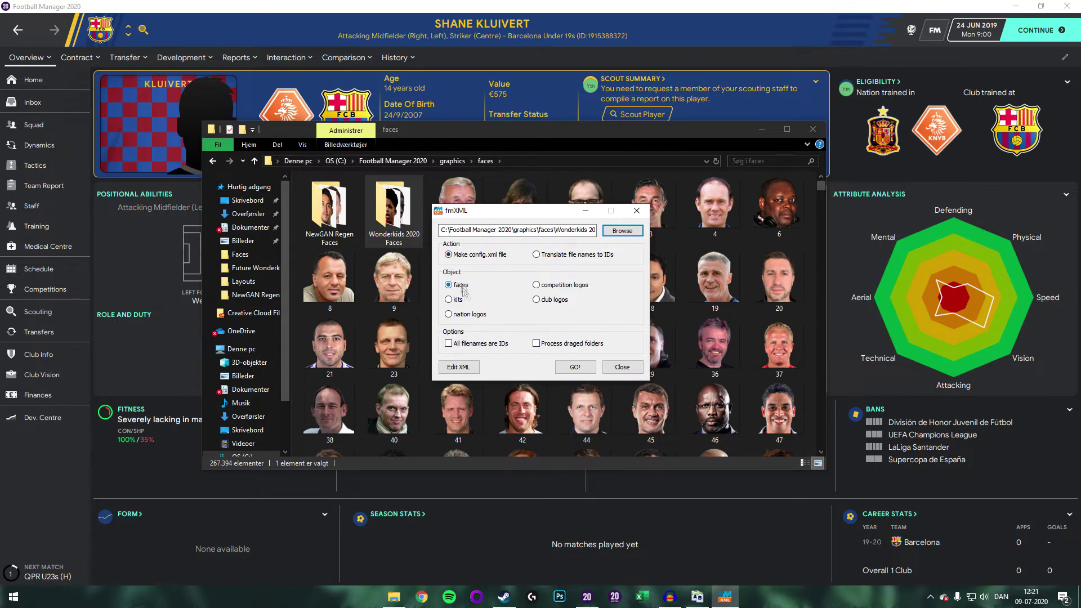
Tick 'All filenames are IDs' and generate config.xml, overwriting the existing file.
{"action": "left_click", "coordinate": [484, 345]}
{"action": "left_click", "coordinate": [575, 368]}
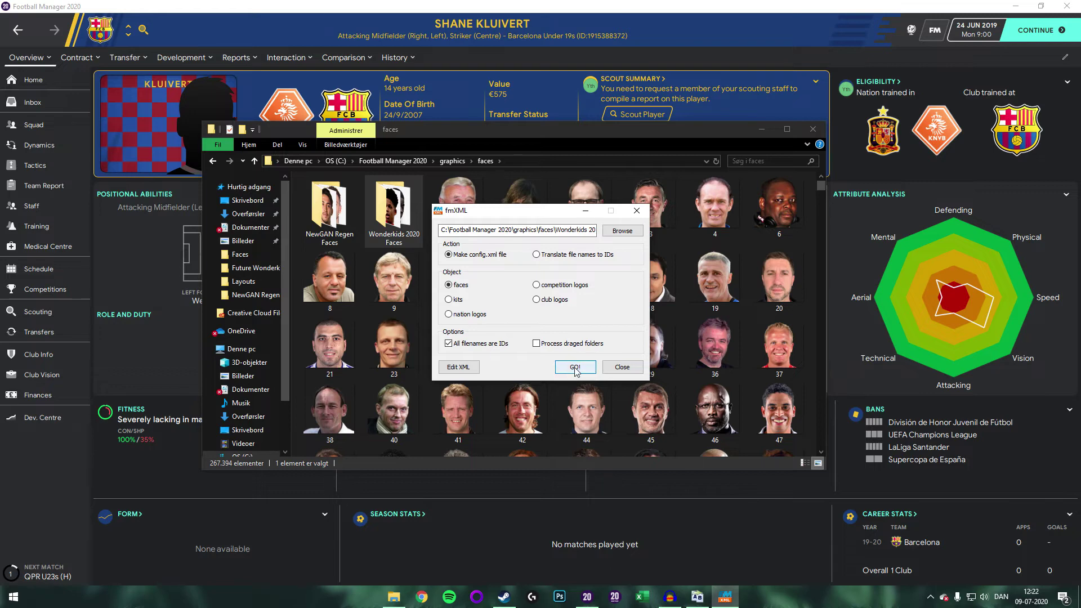
{"action": "left_click", "coordinate": [575, 369]}
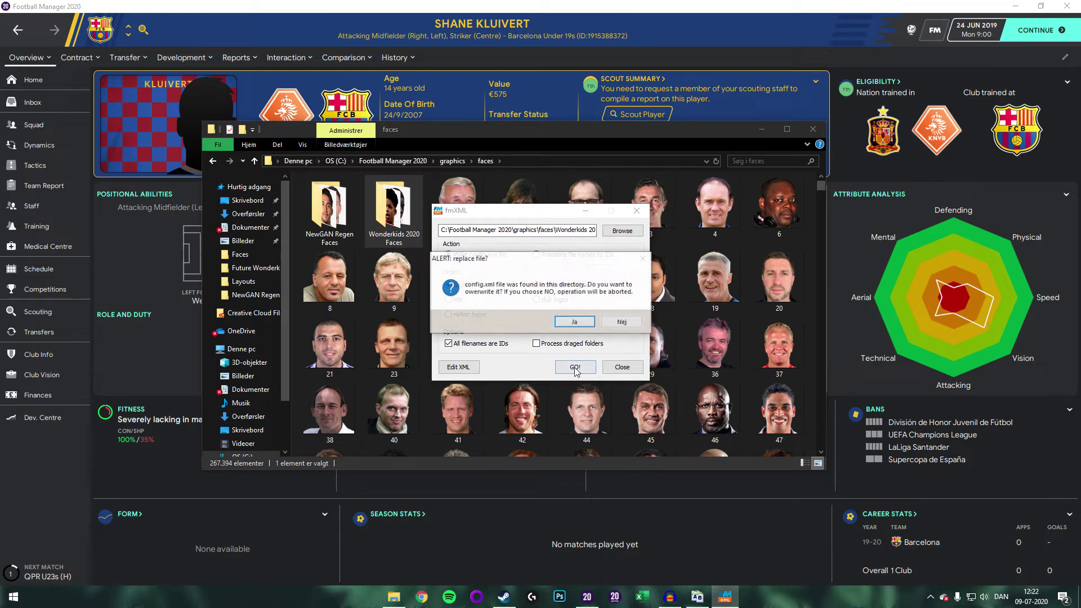
{"action": "left_click", "coordinate": [574, 324]}
{"action": "left_click", "coordinate": [586, 325]}
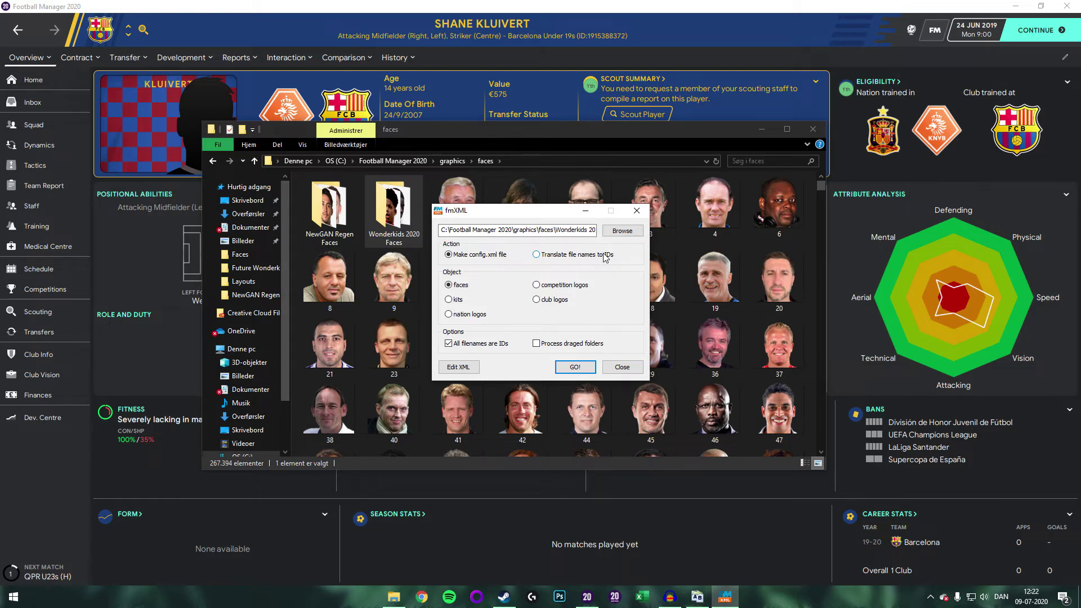
{"action": "left_click", "coordinate": [611, 5]}
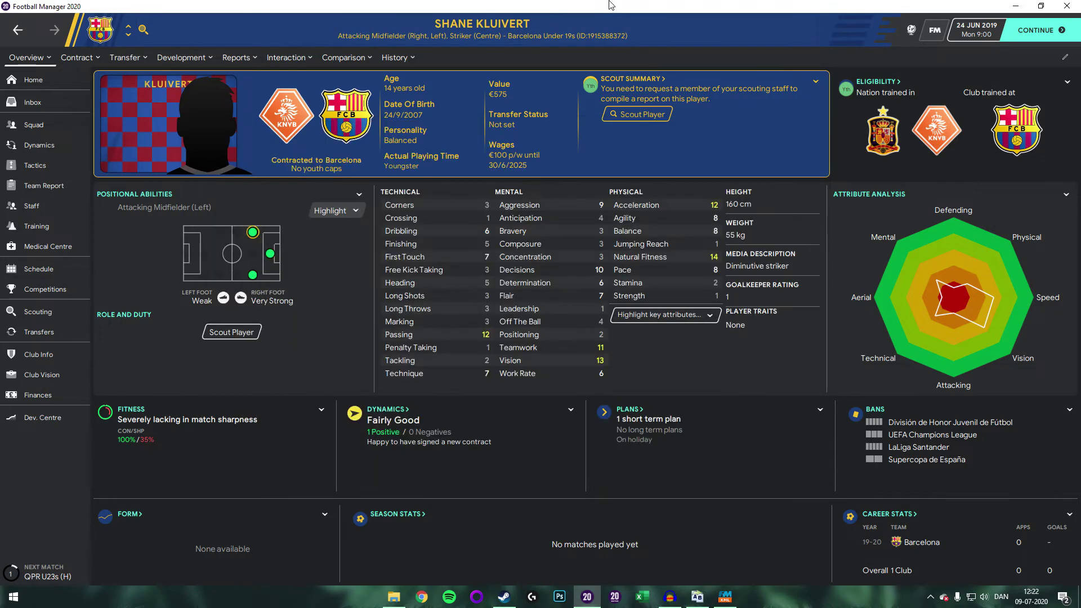
{"action": "left_click", "coordinate": [934, 30]}
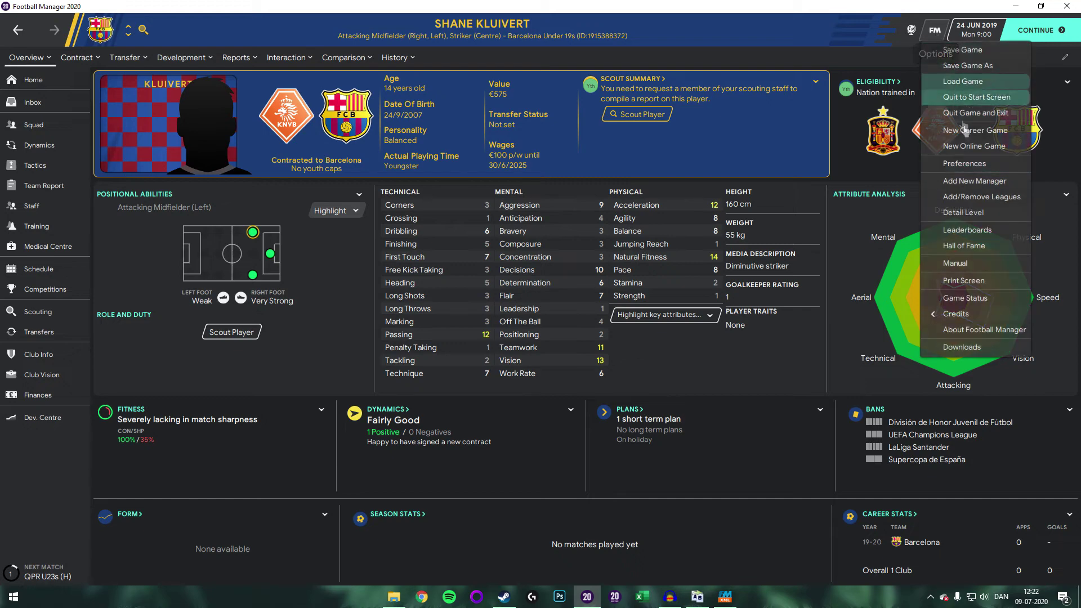
{"action": "left_click", "coordinate": [957, 164]}
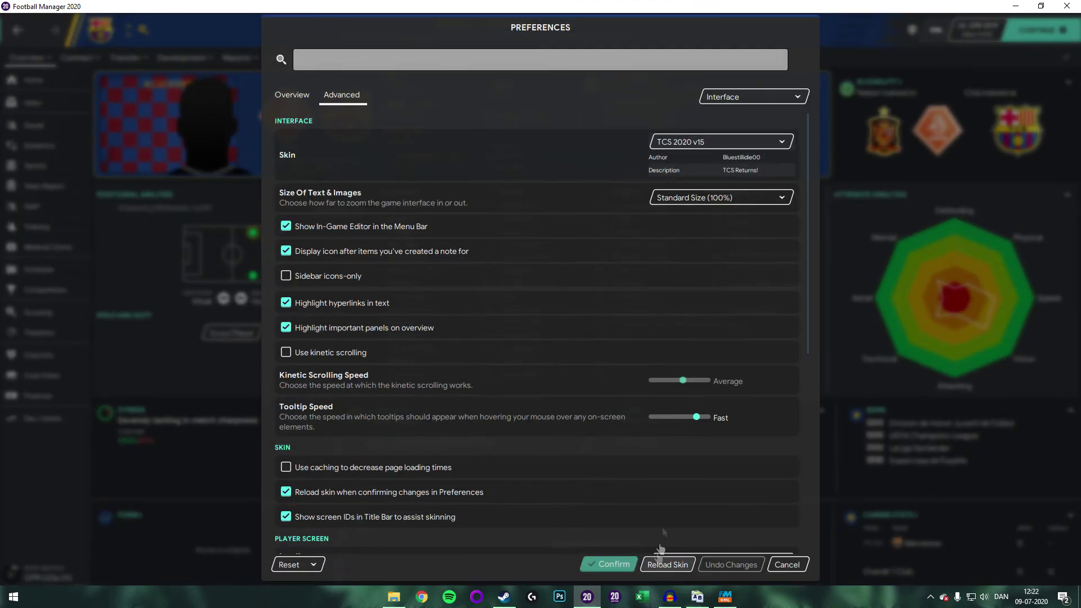
{"action": "left_click", "coordinate": [668, 564]}
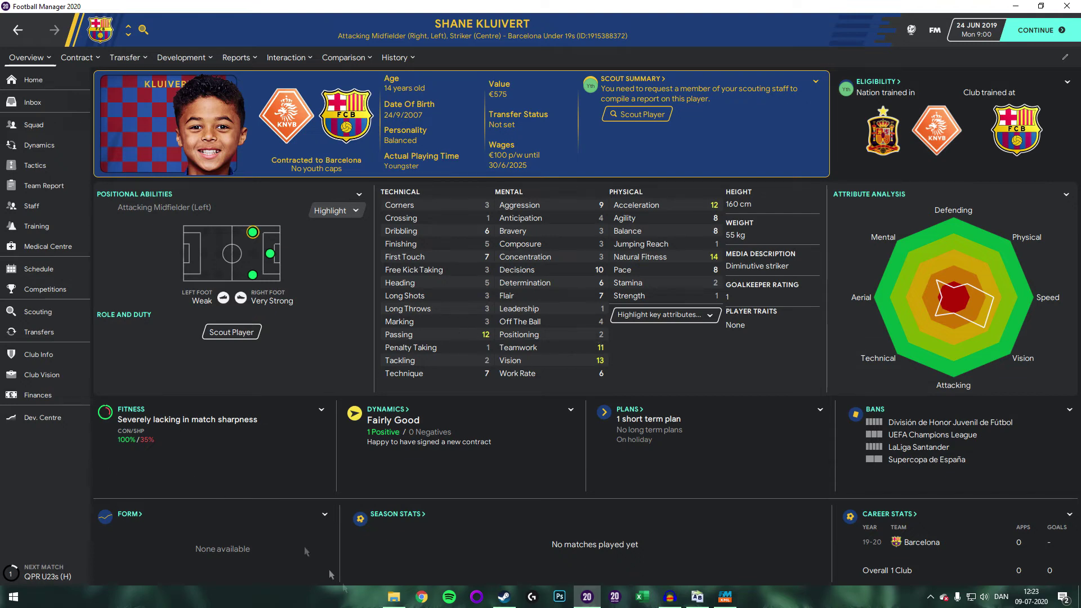
{"action": "left_click", "coordinate": [393, 597]}
{"action": "double_click", "coordinate": [394, 211]}
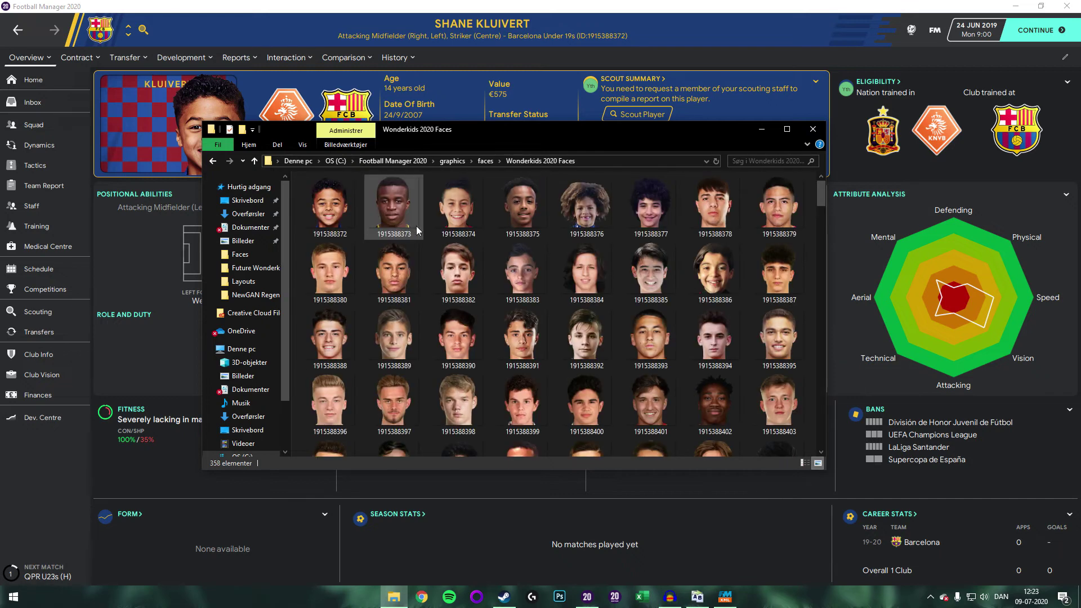
{"action": "left_click", "coordinate": [524, 221]}
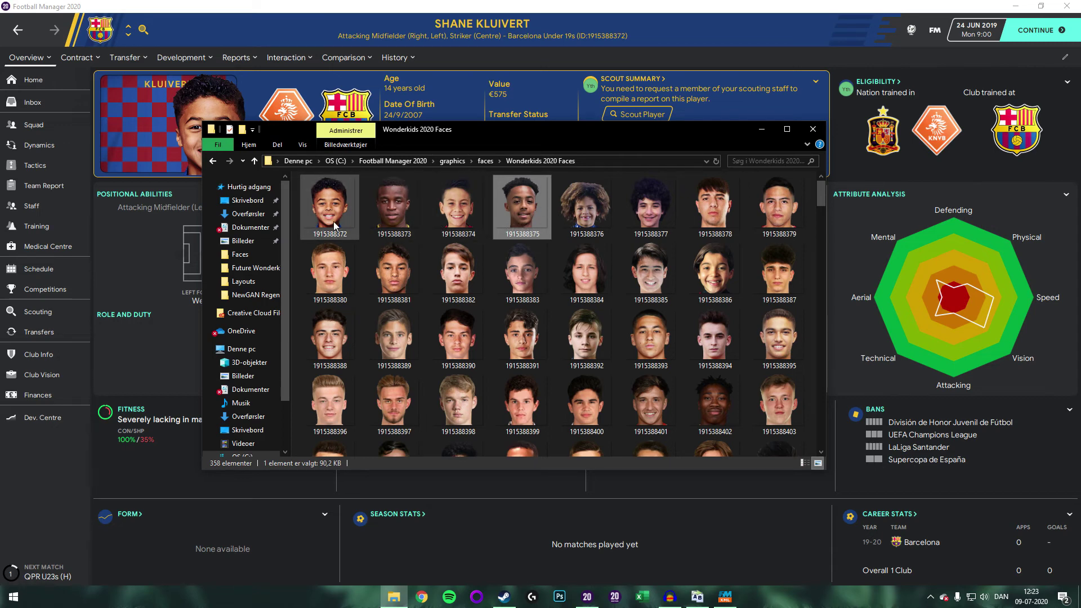
{"action": "left_click", "coordinate": [672, 44]}
{"action": "type", "text": "moukoko"}
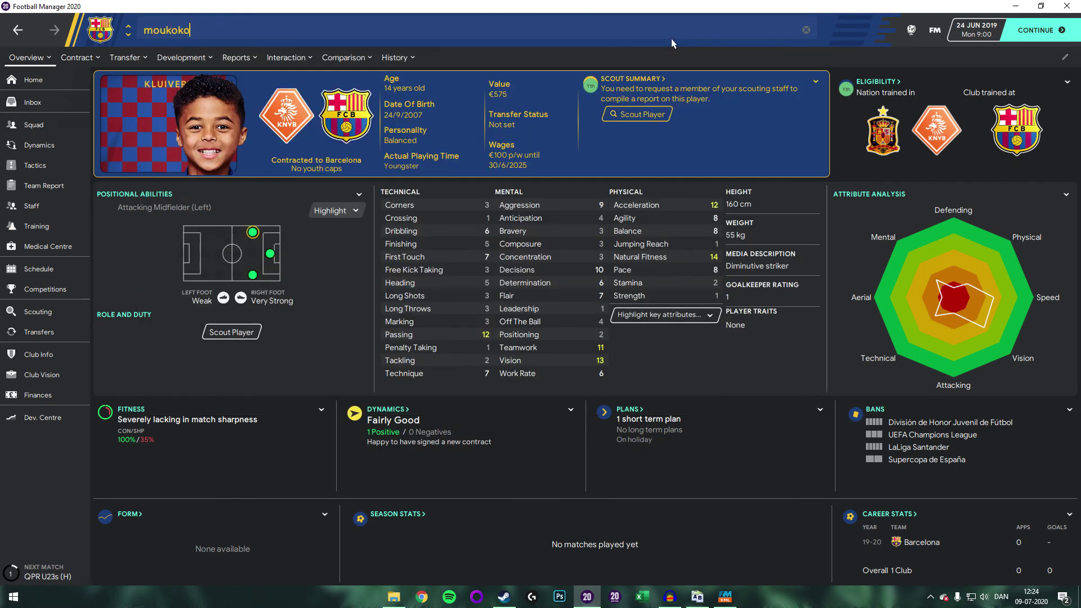
{"action": "left_click", "coordinate": [436, 74]}
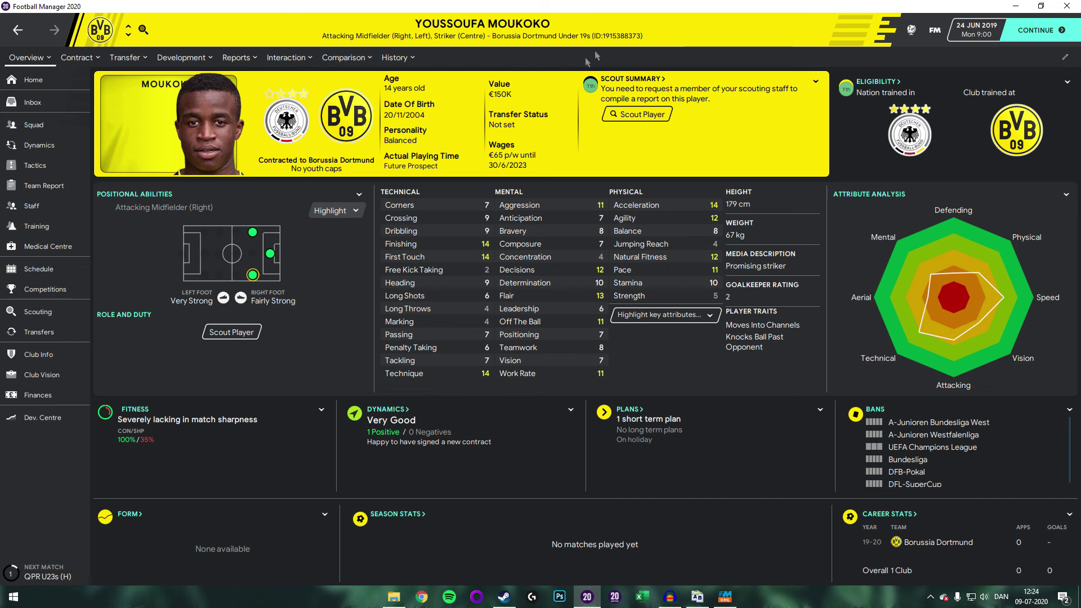
{"action": "left_click", "coordinate": [664, 26]}
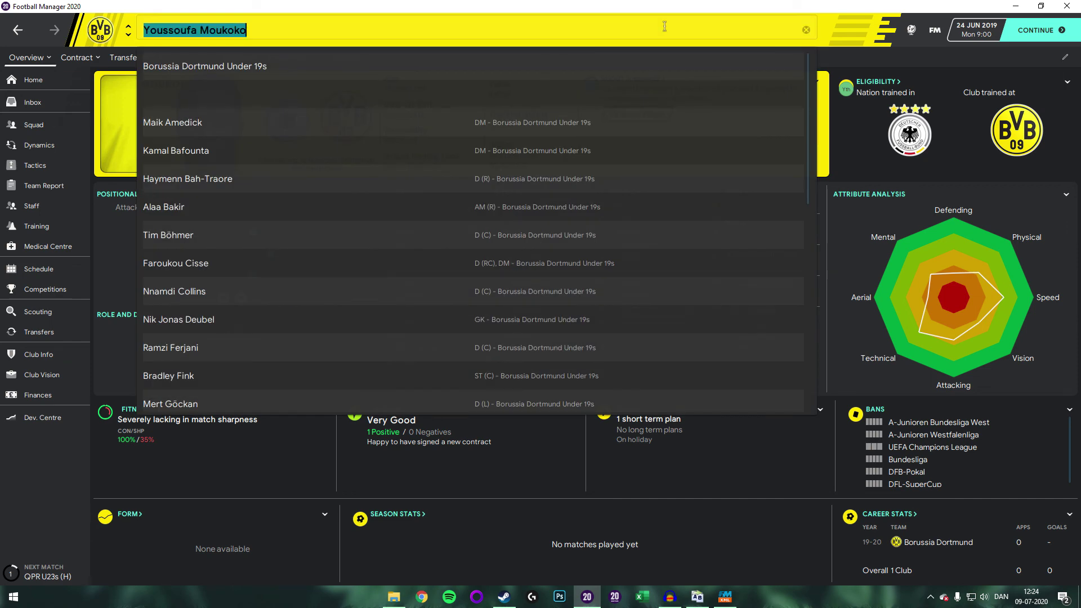
{"action": "type", "text": "lucianin"}
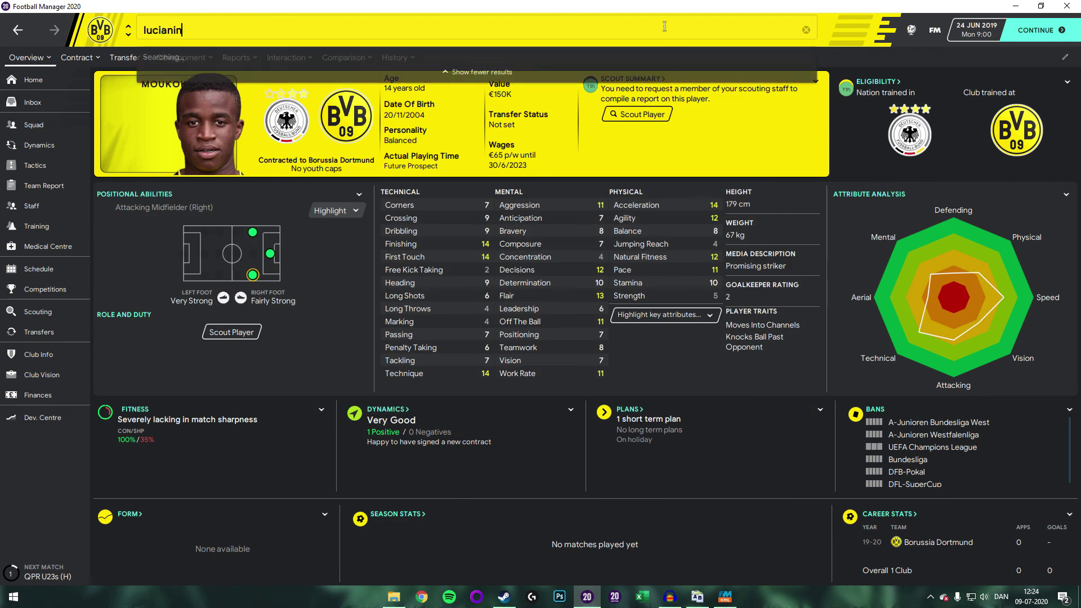
{"action": "left_click", "coordinate": [434, 66]}
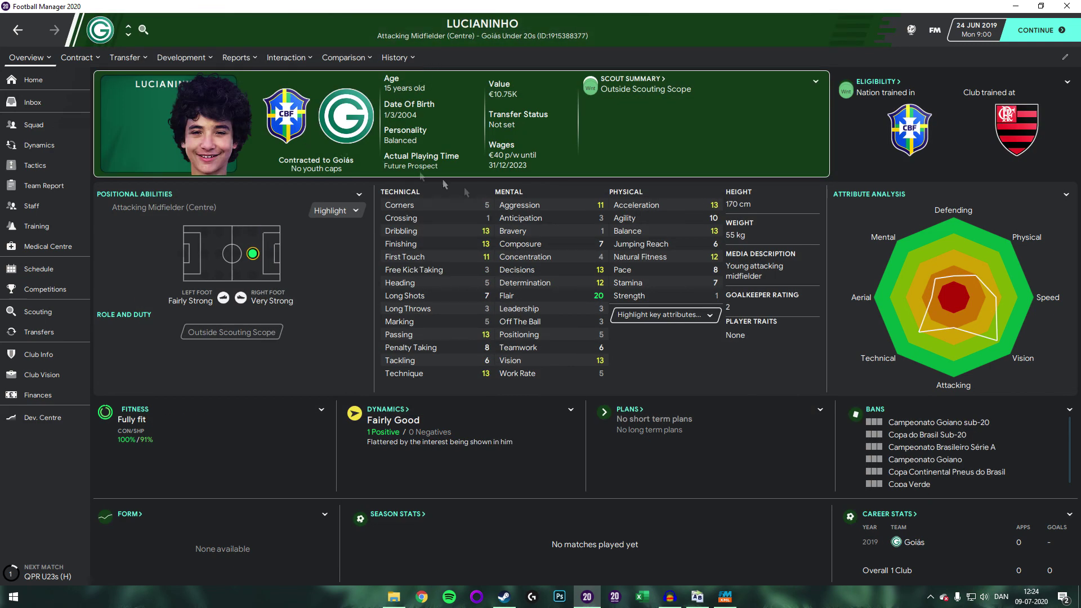